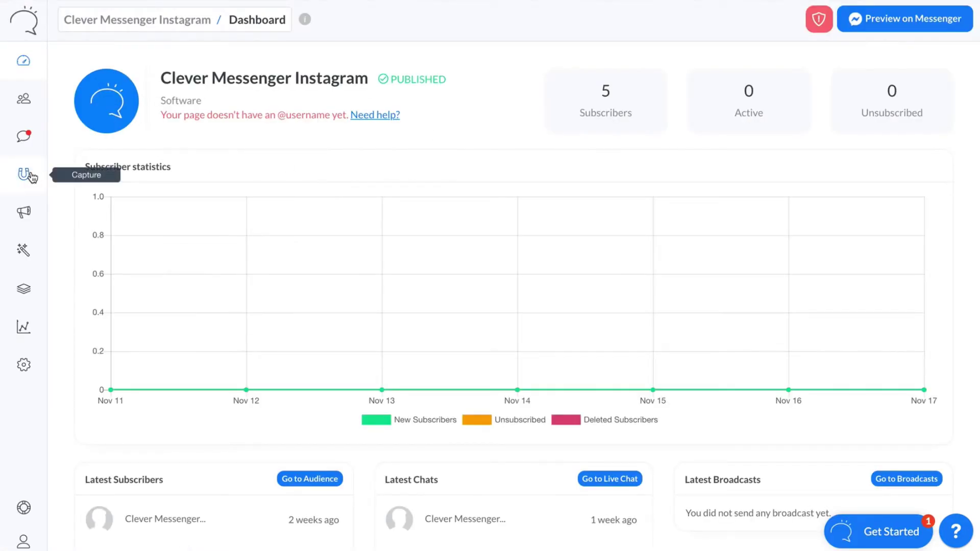
Step: Create a new post engagement capture for the Instagram platform, named "Post Engagement Instagram #1"
click(31, 177)
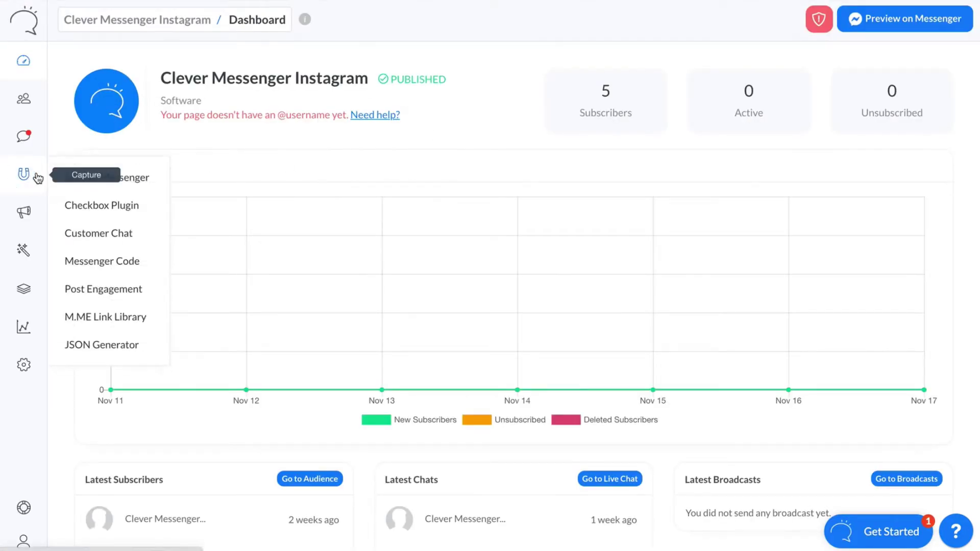
click(105, 289)
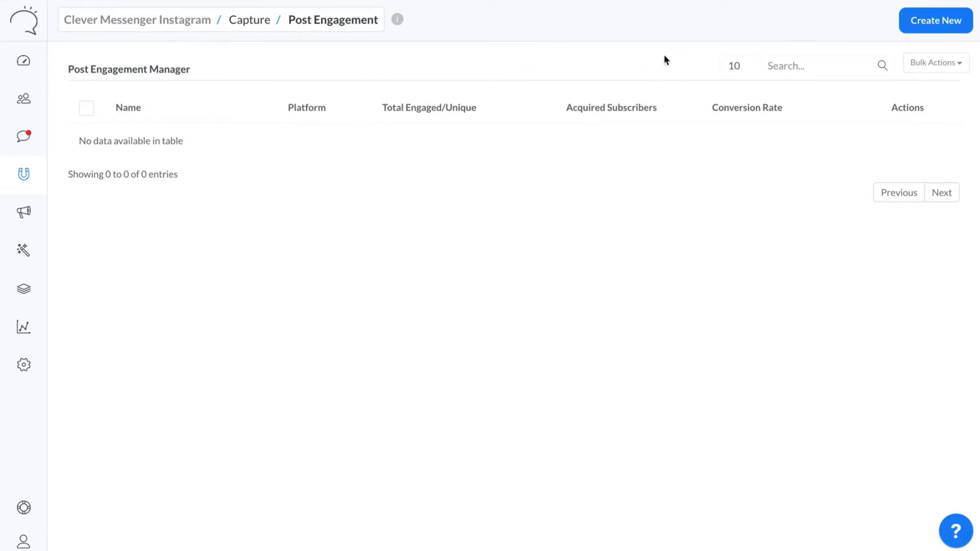
click(926, 25)
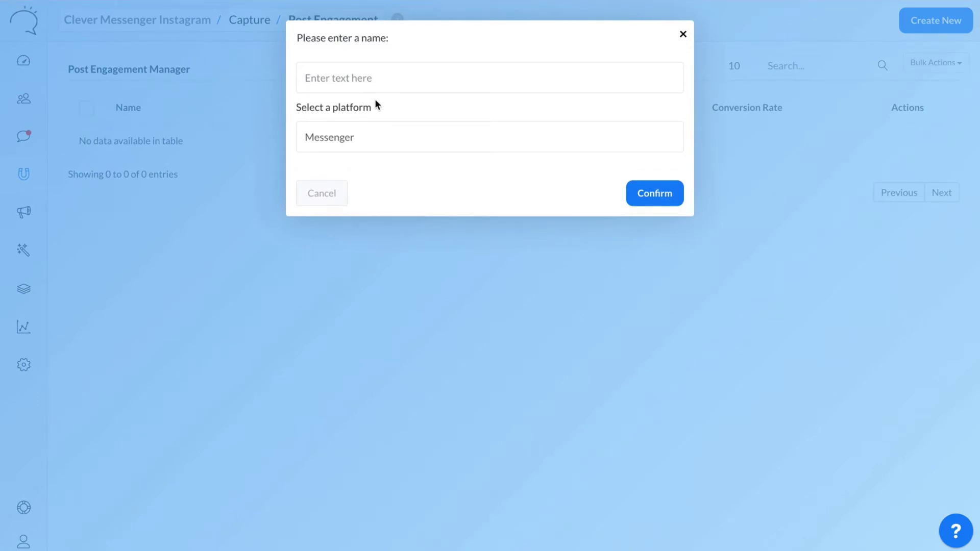
click(364, 137)
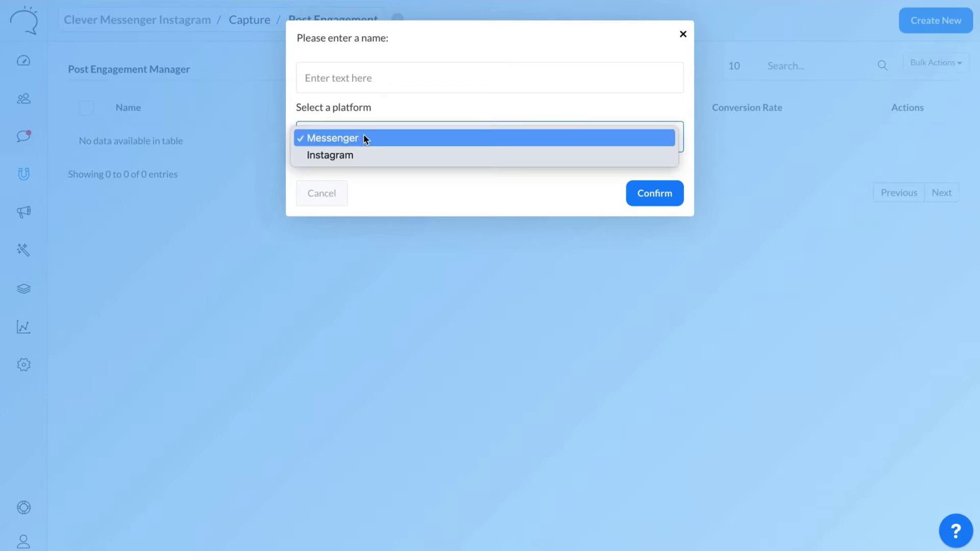
click(360, 158)
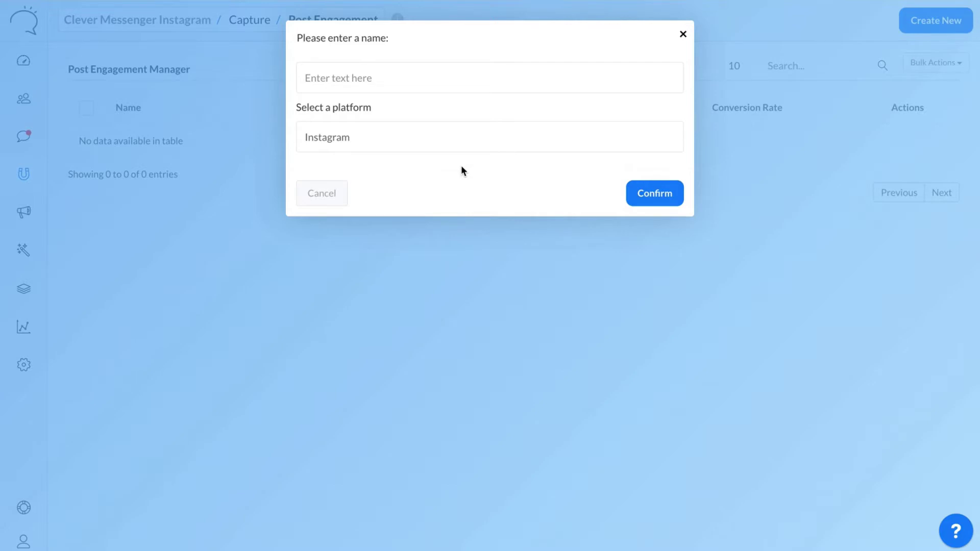
click(525, 81)
text(Post Engagement Instagram #1)
click(651, 196)
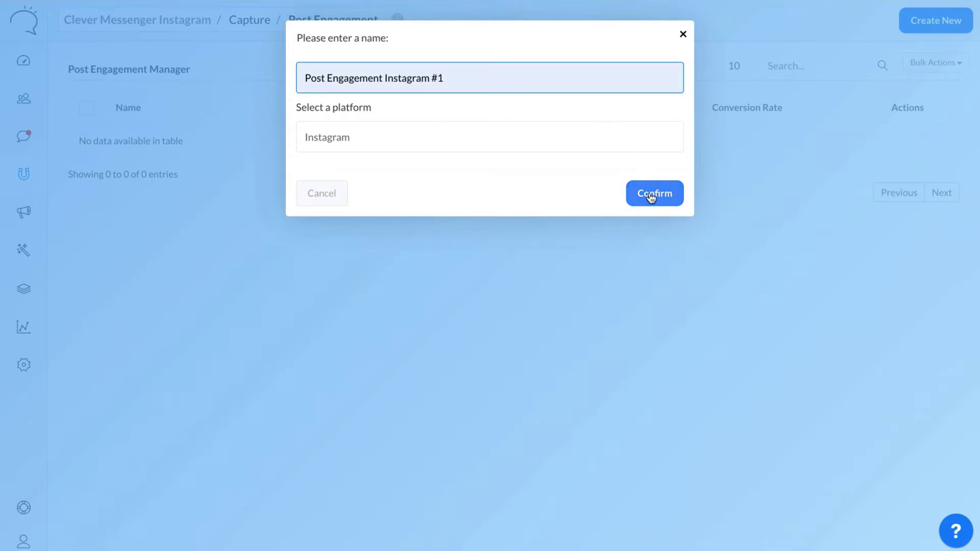
click(651, 196)
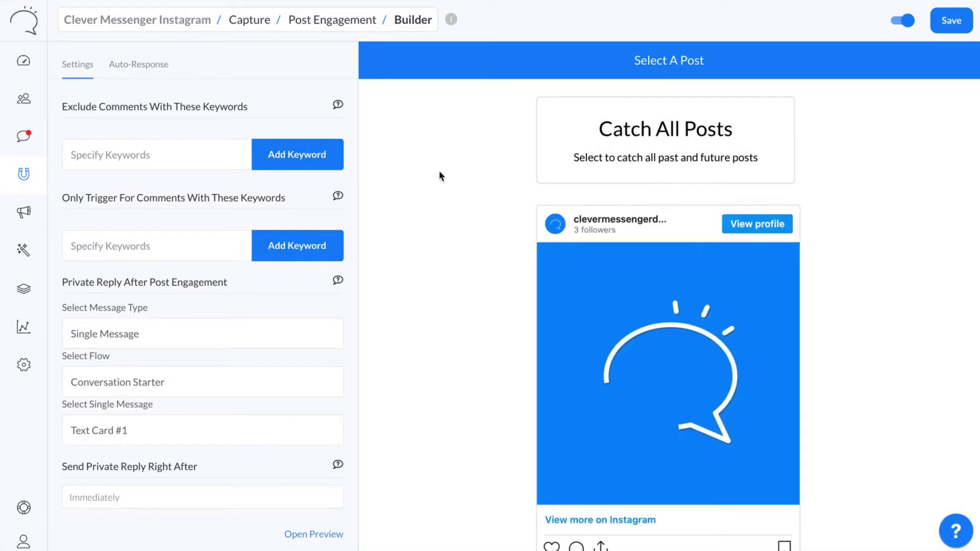
Step: Review the selectable posts and the Settings and Auto-Response options in the post engagement builder
scroll(489, 168, down, 1)
scroll(471, 200, up, 1)
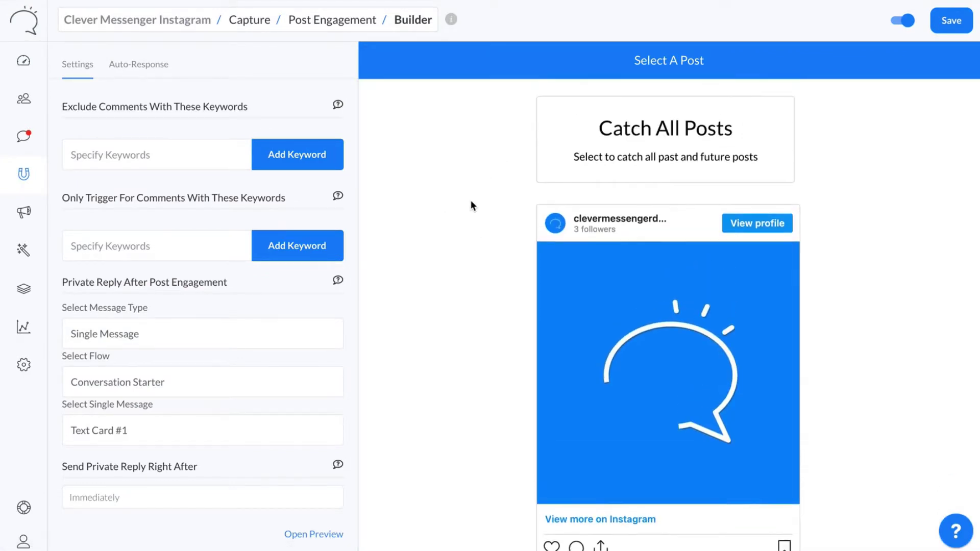
scroll(470, 202, down, 1)
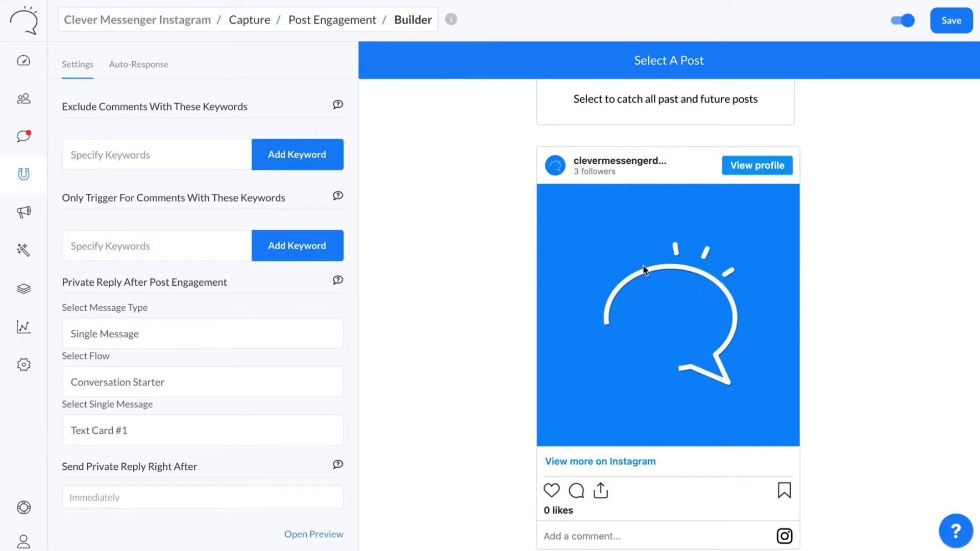
scroll(522, 281, up, 1)
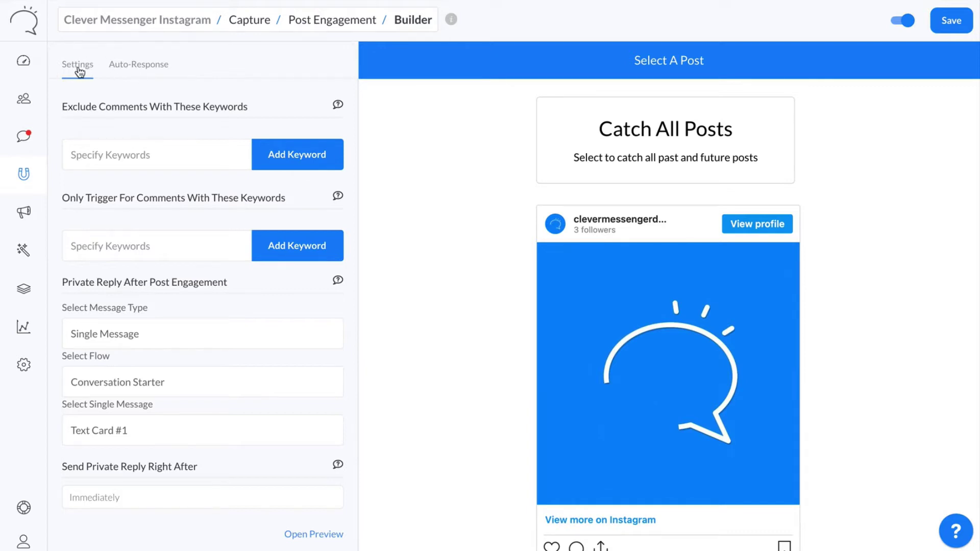
click(136, 69)
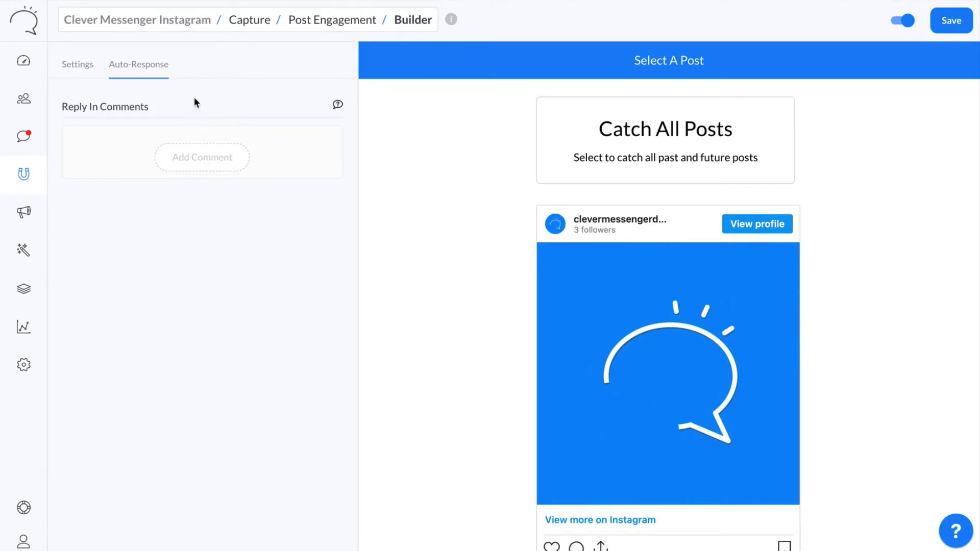
click(79, 64)
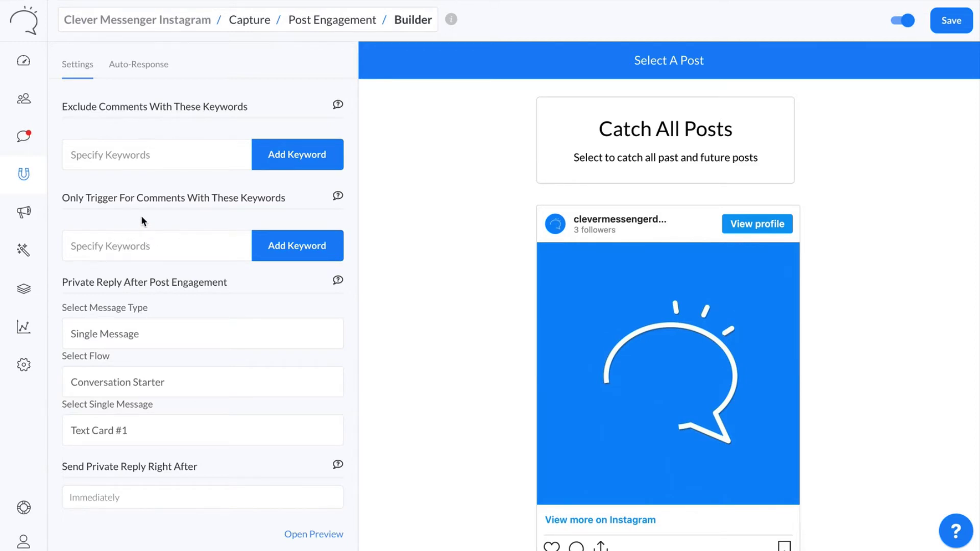
scroll(156, 130, down, 1)
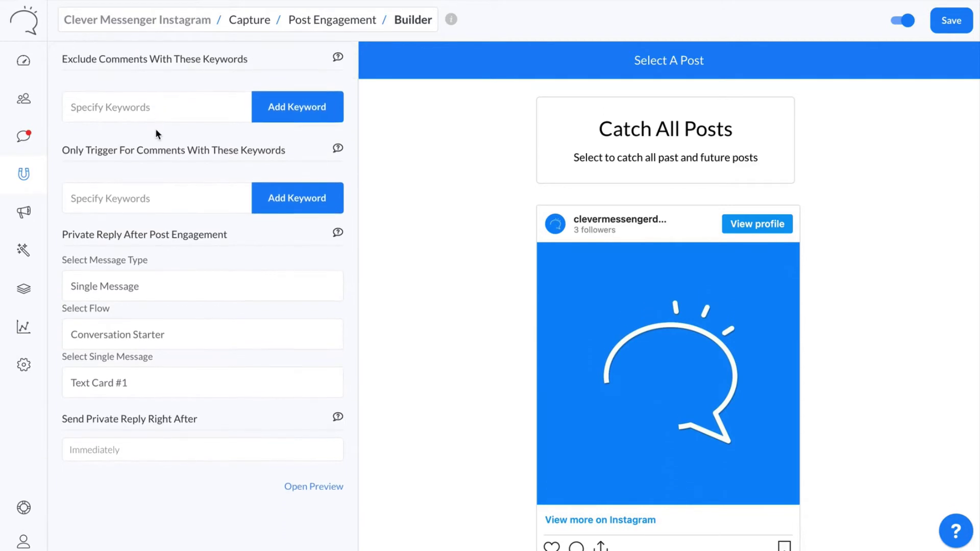
scroll(158, 134, up, 1)
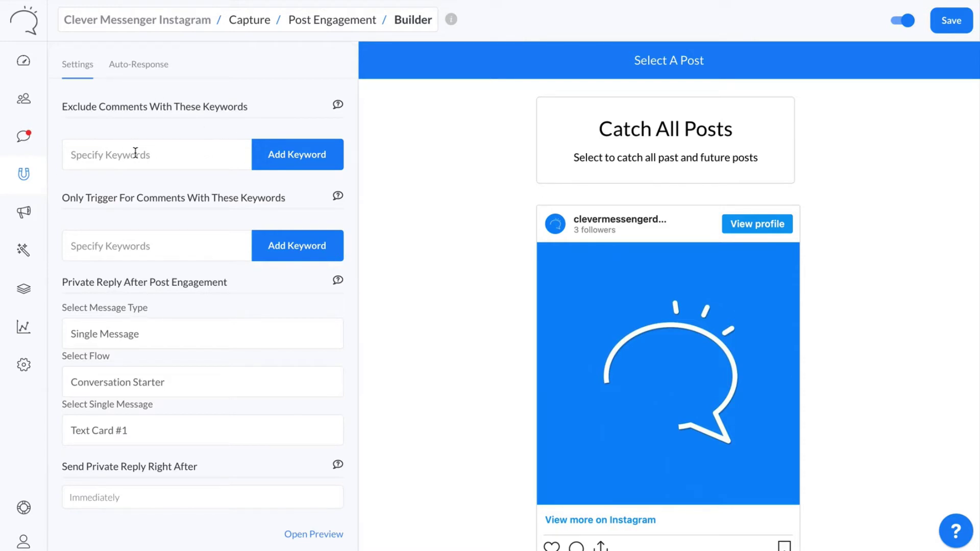
mouse_move(338, 104)
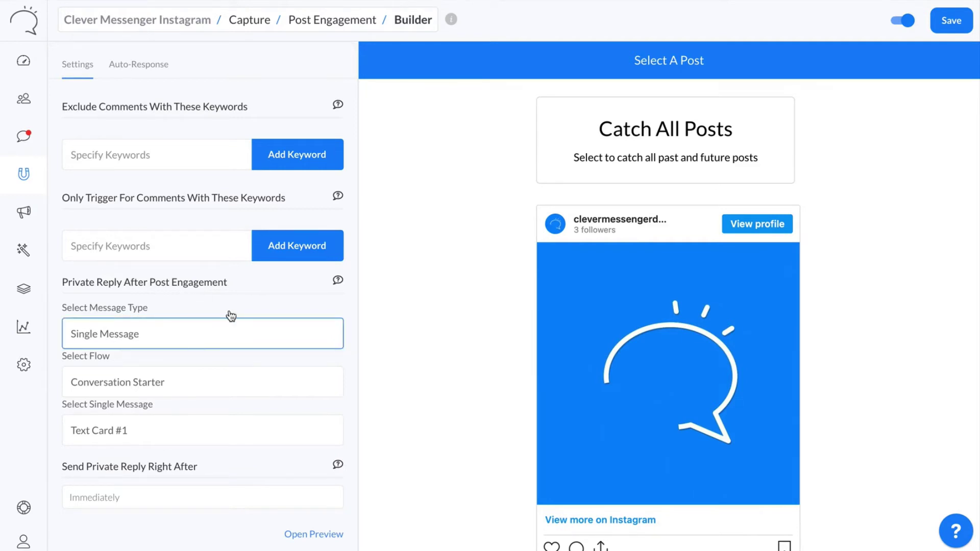
Step: Set the private reply to the single message Text Card #1 from the Post Engagement flow
click(149, 339)
click(132, 344)
click(163, 383)
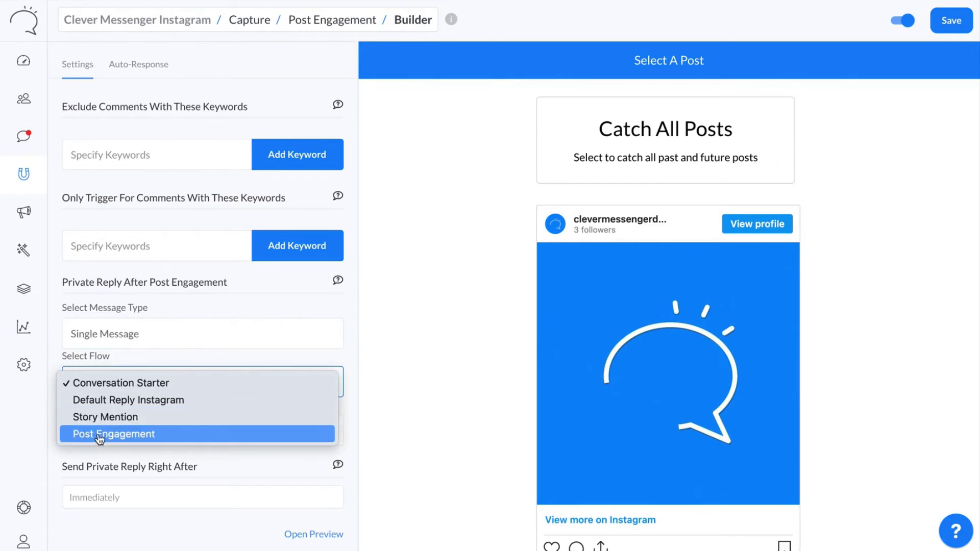
click(126, 439)
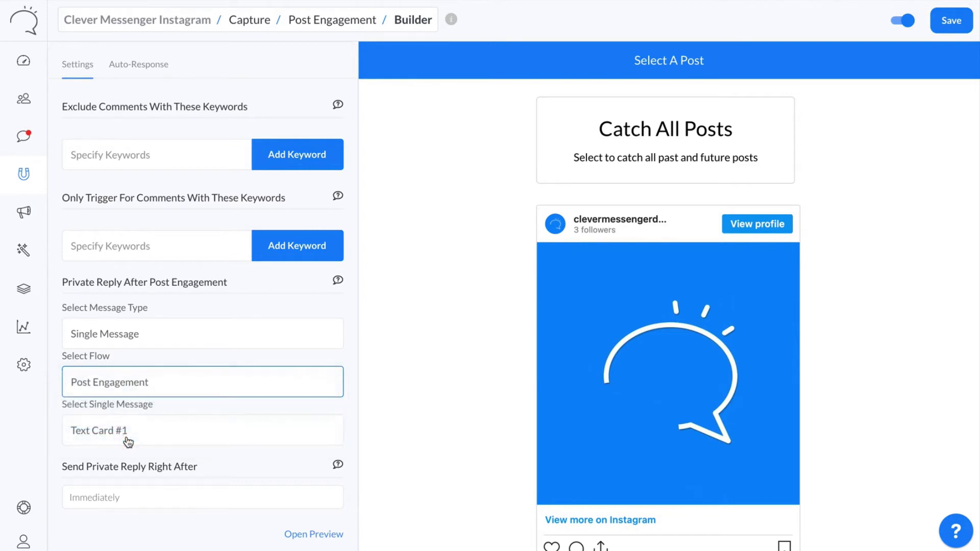
click(173, 433)
click(174, 433)
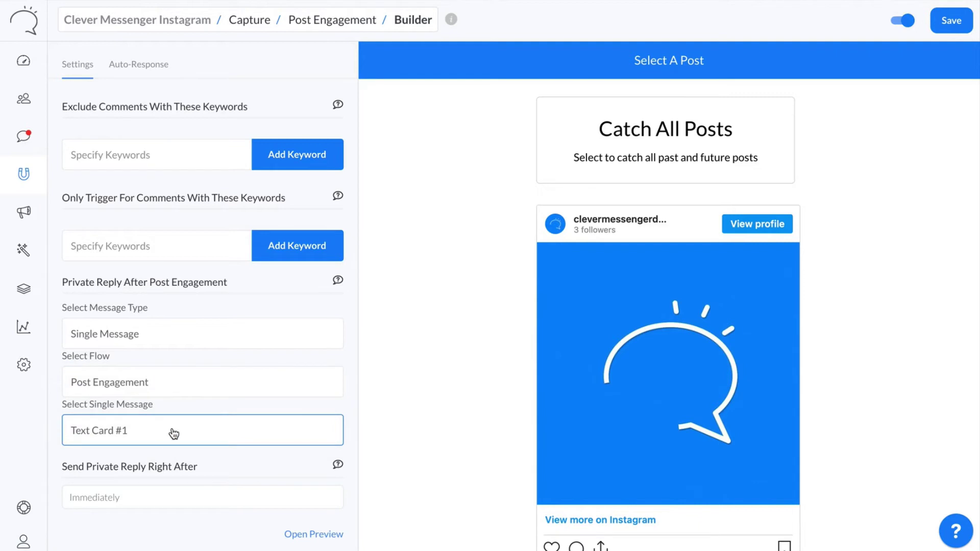
scroll(174, 435, down, 1)
scroll(173, 435, up, 1)
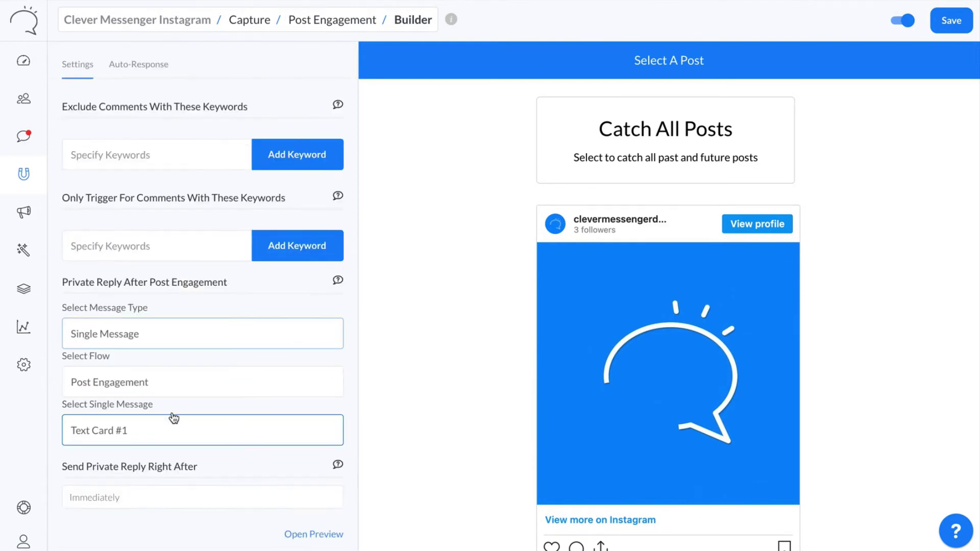
Step: Try Seconds as the private reply's delay unit and switch it back to Immediately
click(144, 499)
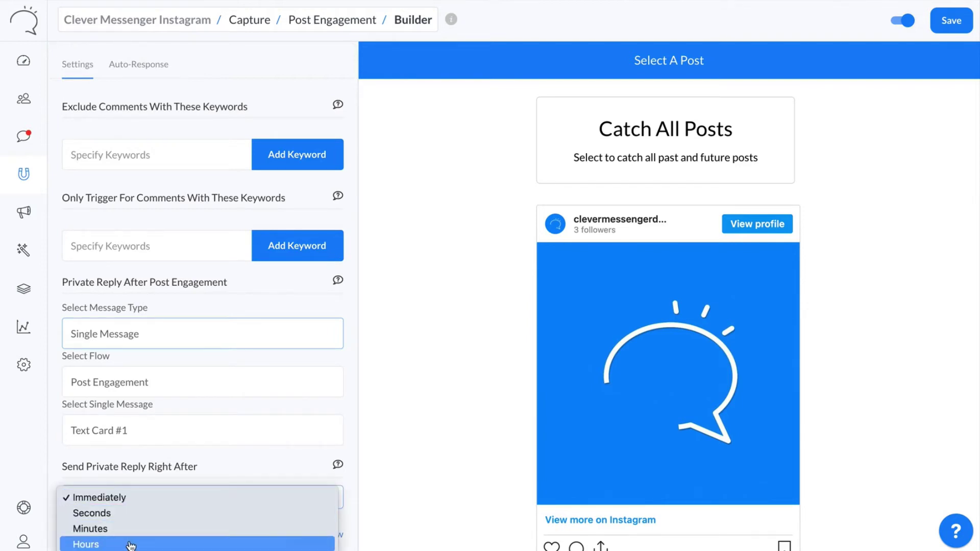
click(132, 513)
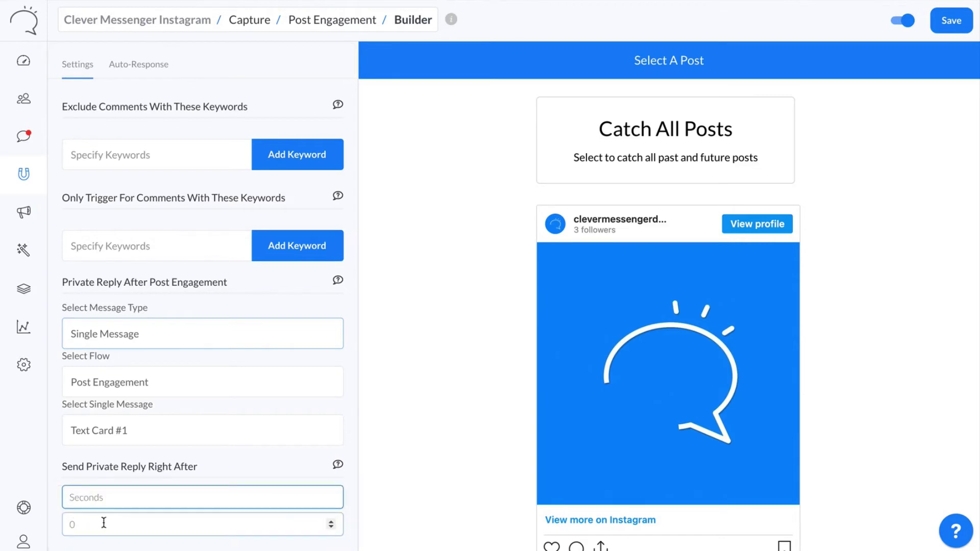
click(149, 489)
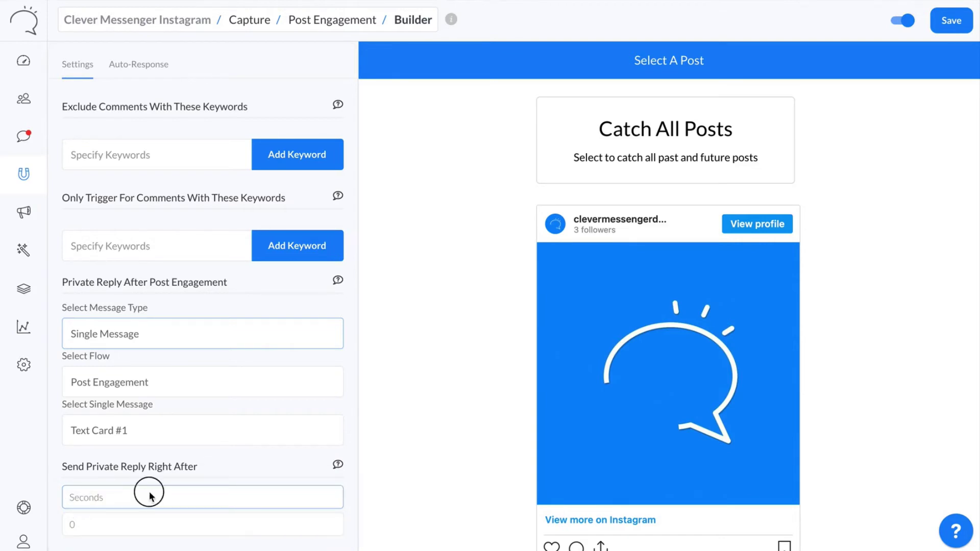
click(144, 484)
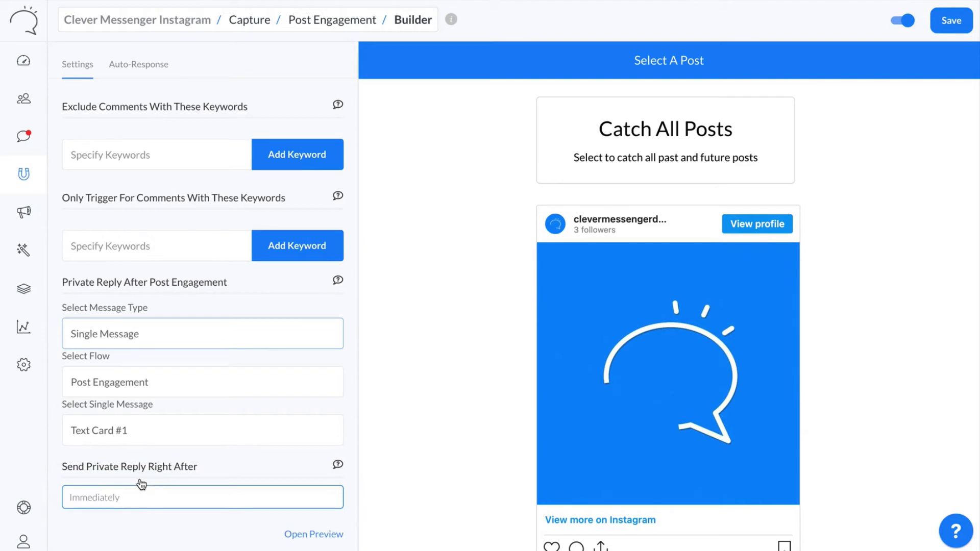
Step: Preview the private reply message and close the preview
click(305, 536)
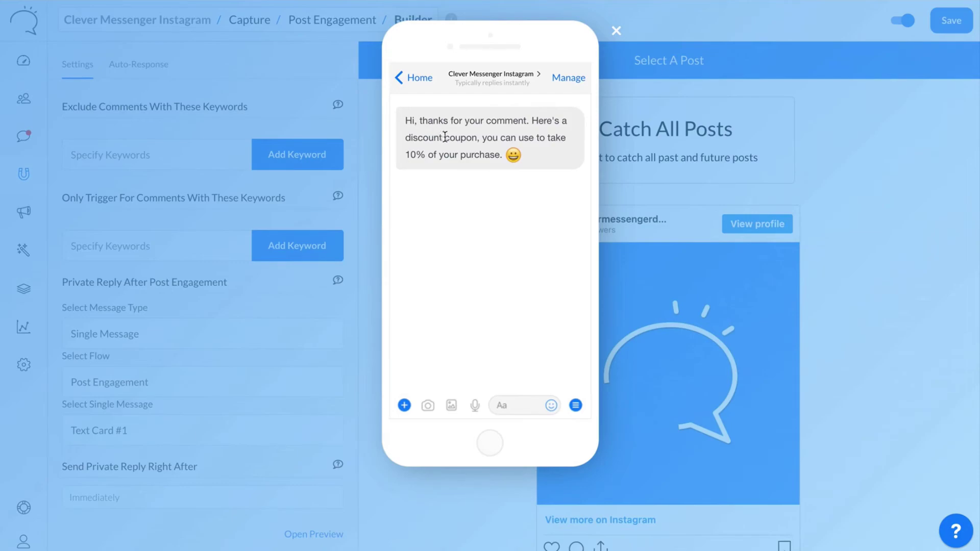
click(362, 205)
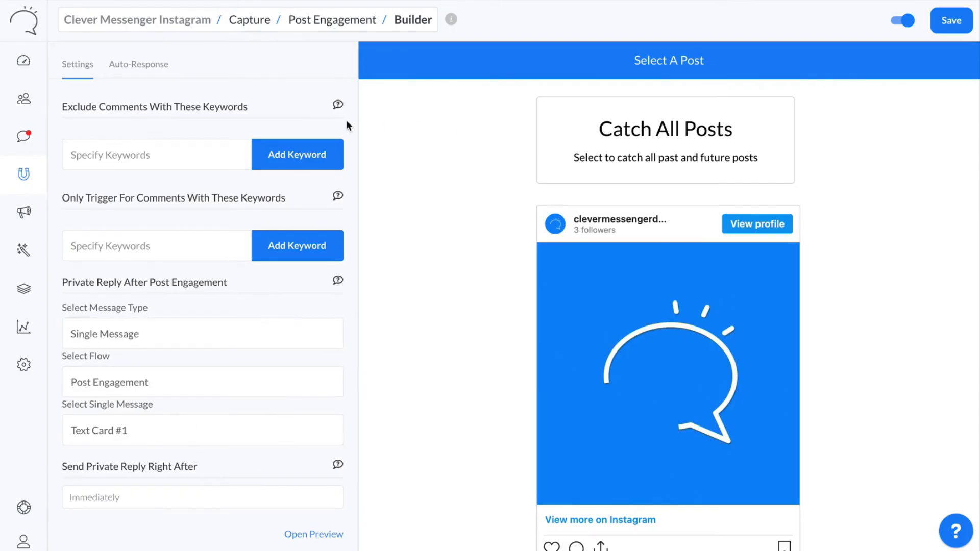
Step: Add one comment reply field to the auto-response
click(139, 69)
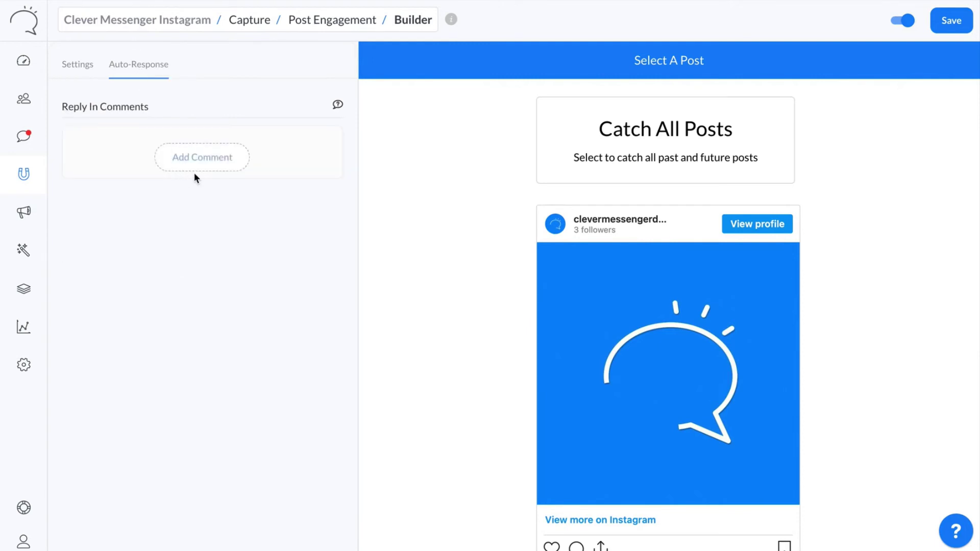
click(200, 172)
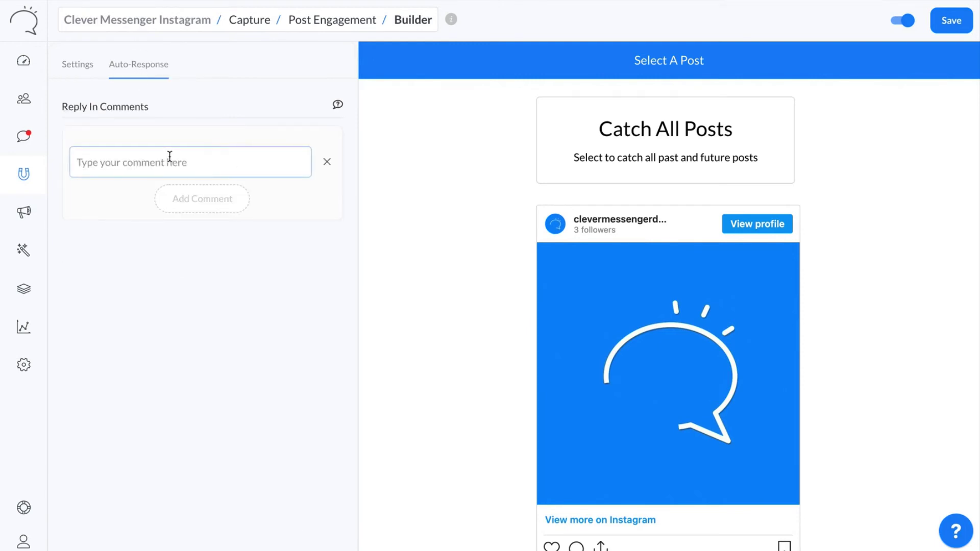
Step: Add five extra comment reply fields and remove them again, keeping only the first
click(192, 198)
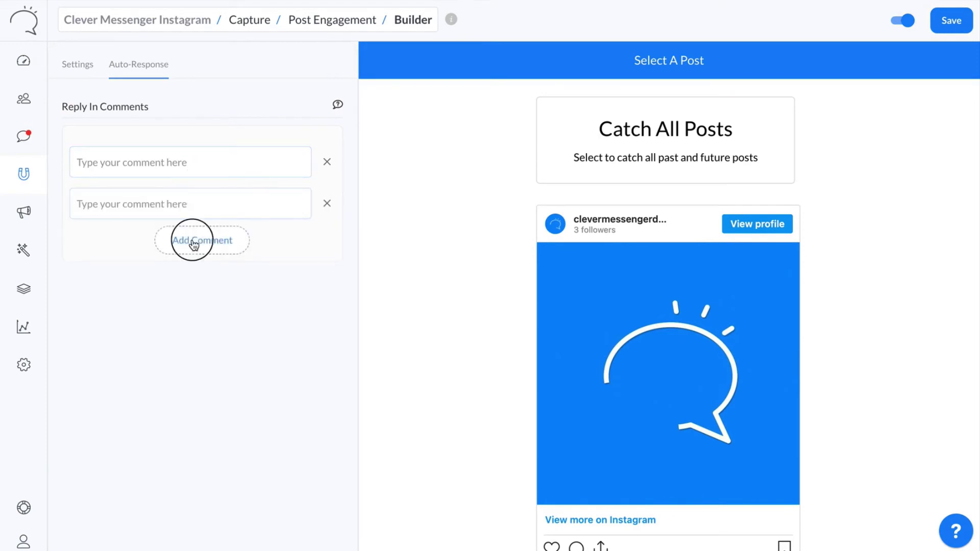
click(194, 241)
click(199, 282)
click(203, 324)
click(206, 364)
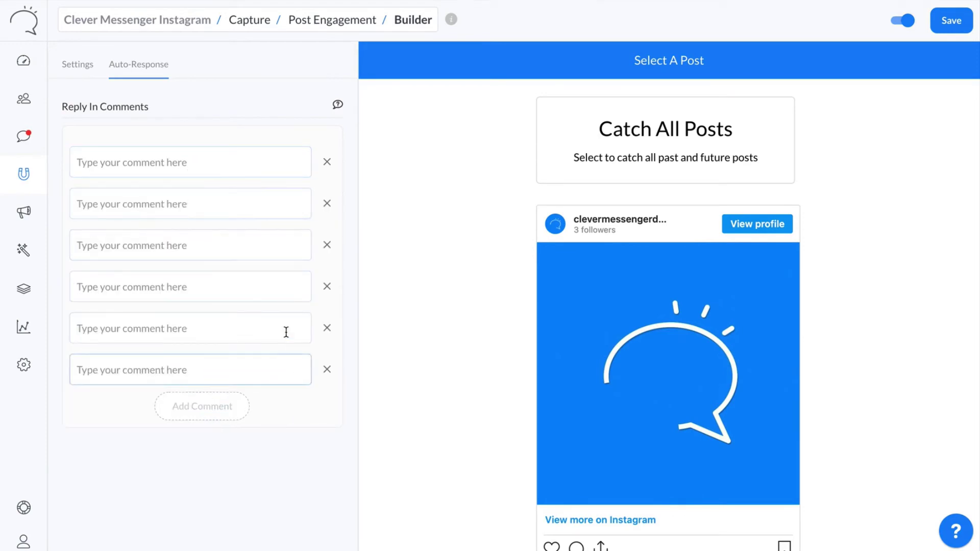
click(327, 369)
click(327, 328)
click(327, 287)
click(327, 246)
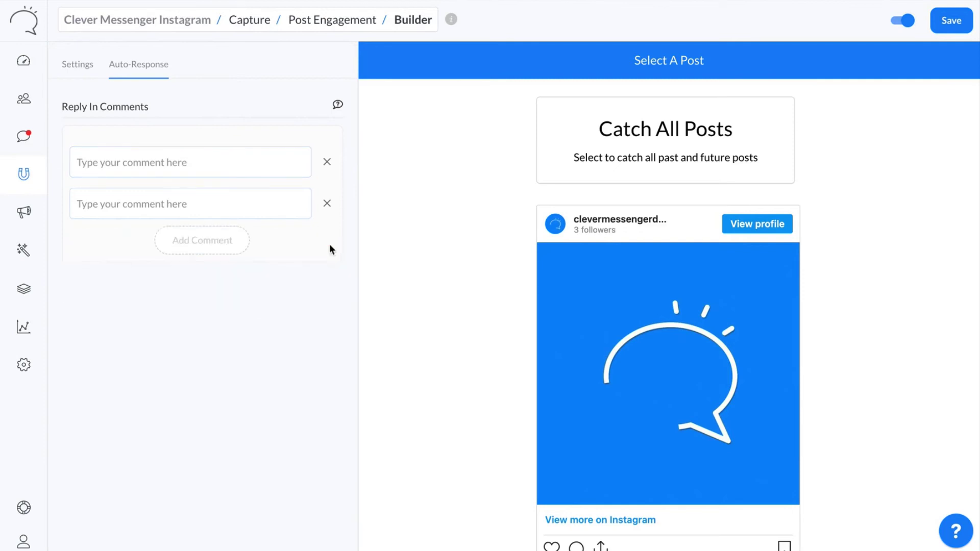
click(328, 208)
Step: Enter "Thanks for your comment!" as the automatic reply in comments
click(202, 162)
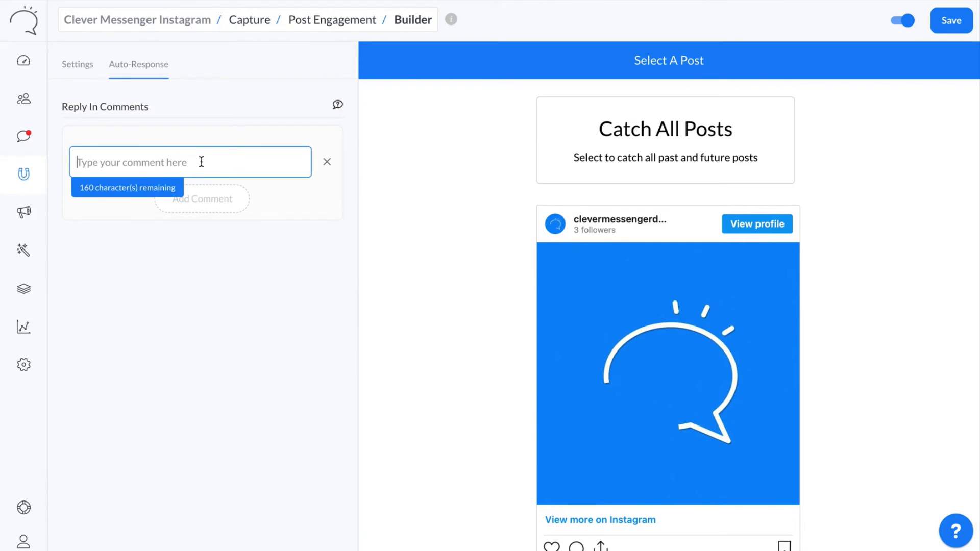
text(Thanks for your comment!)
click(254, 105)
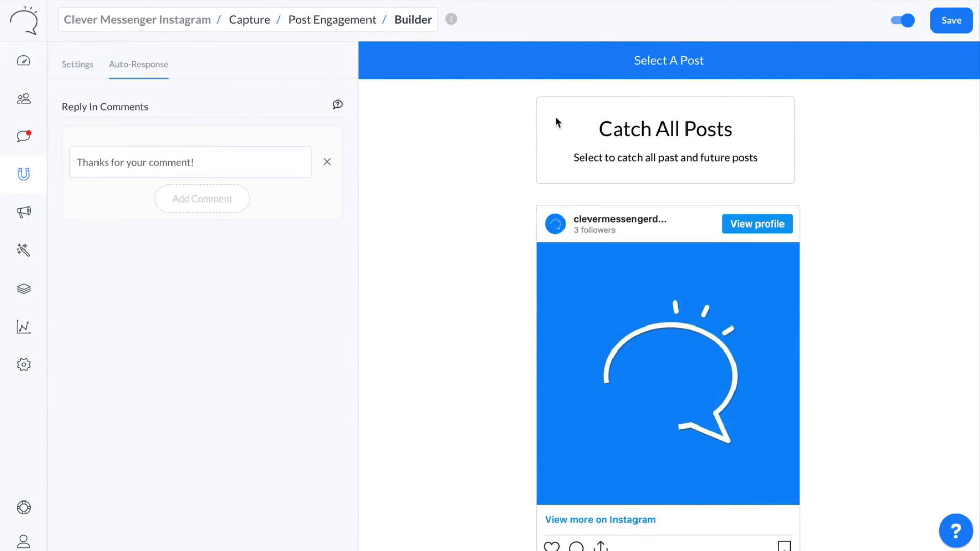
Step: Assign the post engagement to the clevermessengerdocs Instagram post instead of all posts and save it
click(639, 141)
click(651, 249)
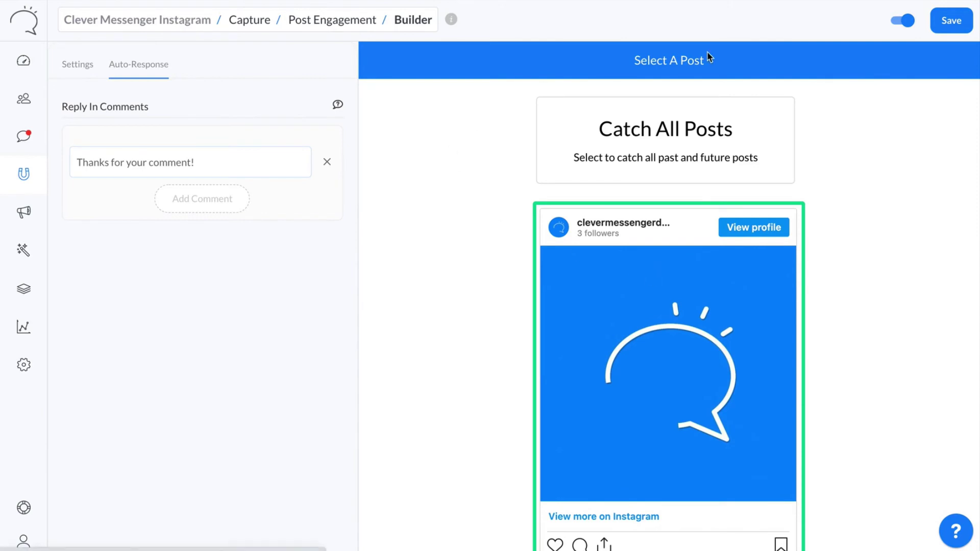
click(950, 21)
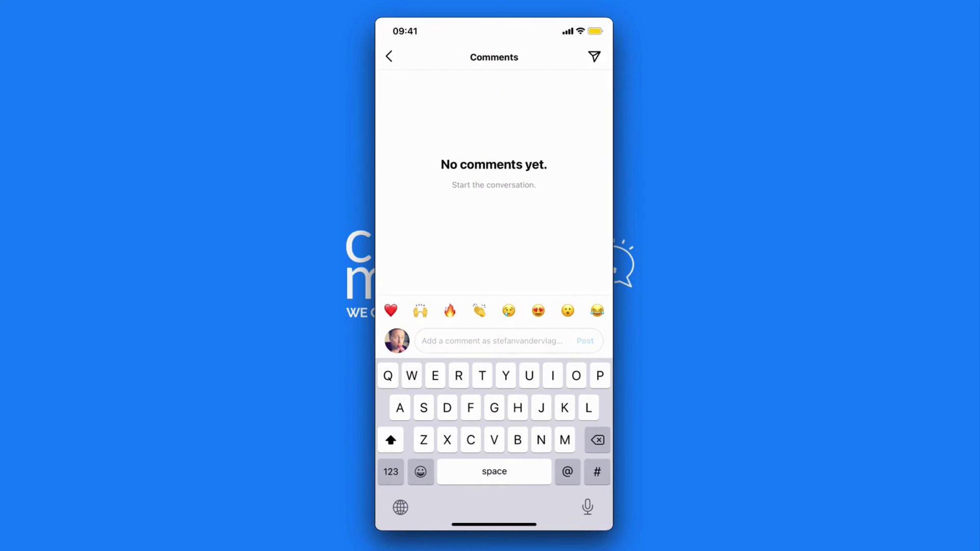
Step: Switch to the Instagram mobile app and post the comment "Hi cool post!" on the clevermessengerdocs post
text(Hi cool po)
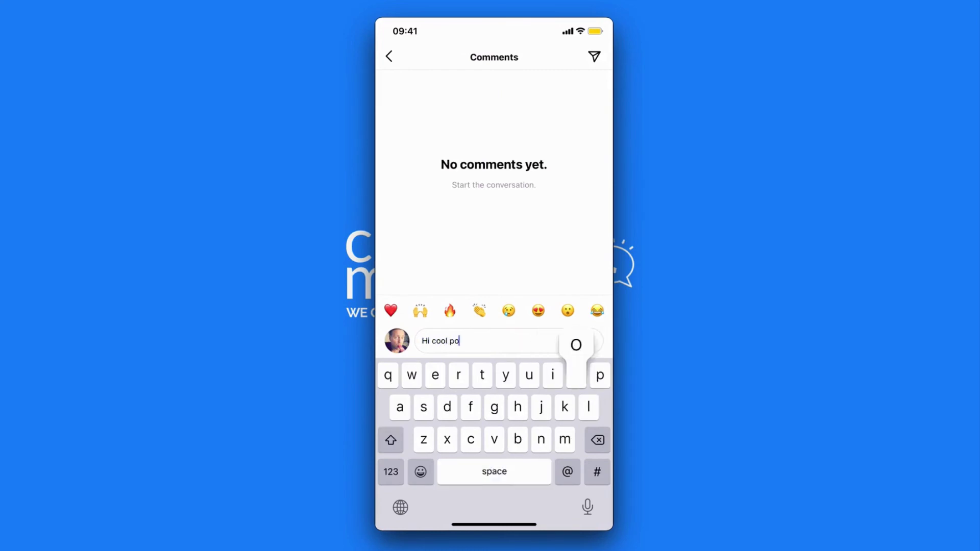
text(st!)
key(Return)
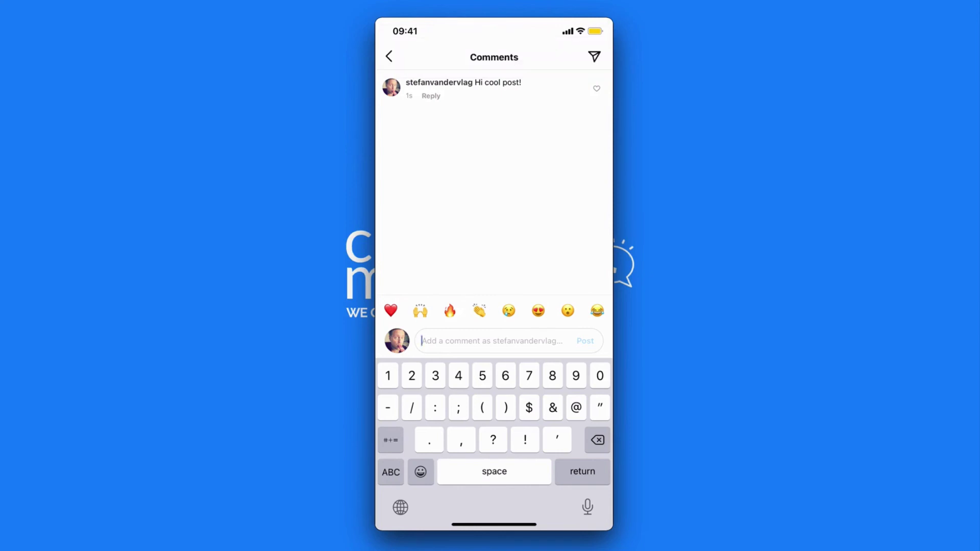
Step: Leave the comments and check the direct message chat with clevermessengerdocs for the private reply
click(389, 56)
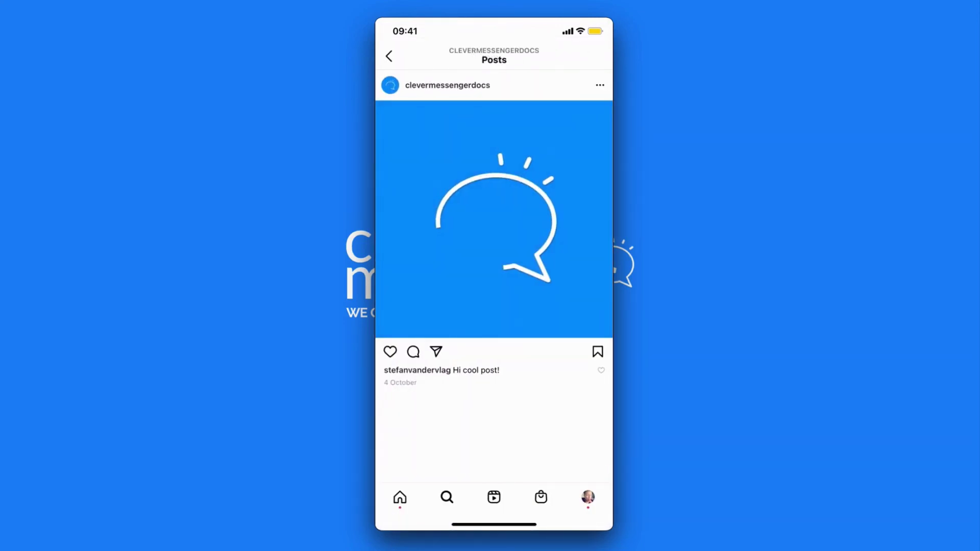
click(389, 56)
click(494, 179)
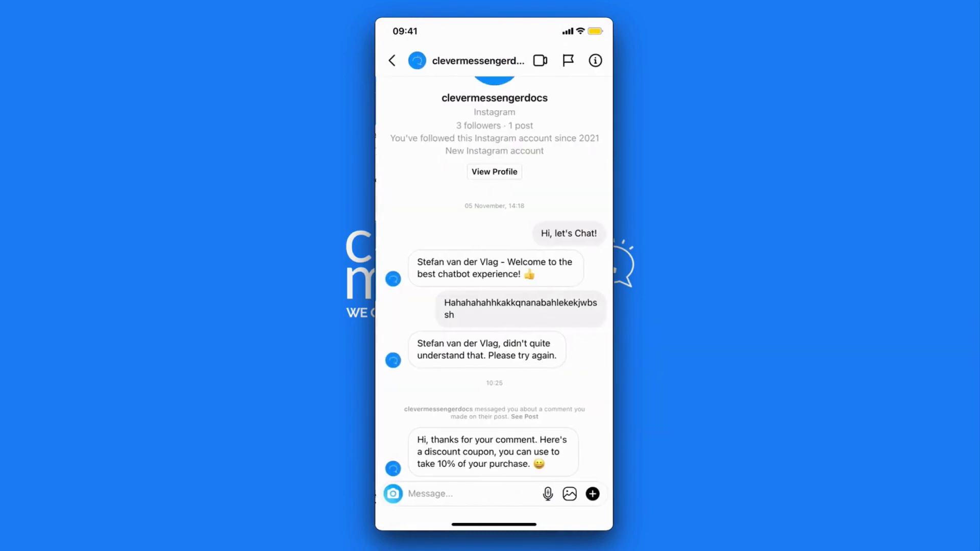
scroll(494, 307, down, 2)
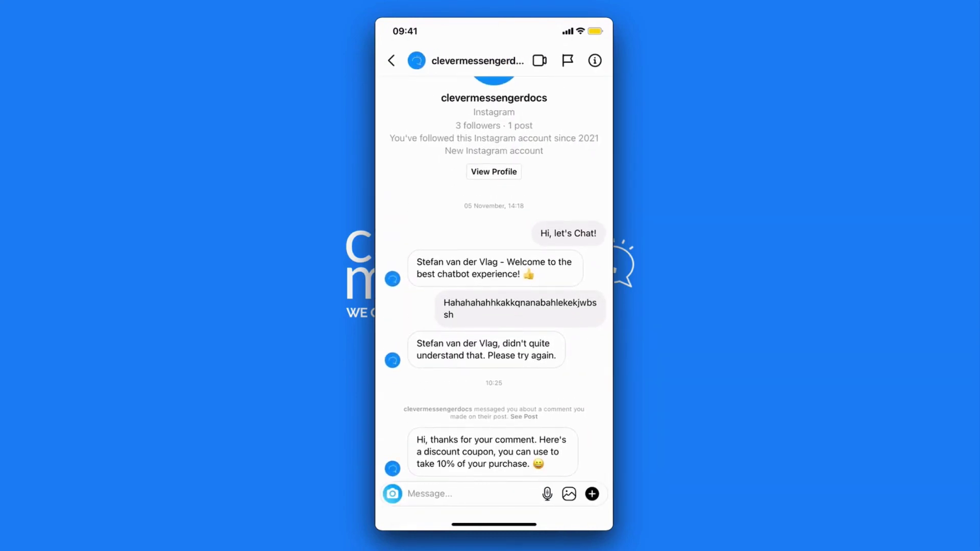